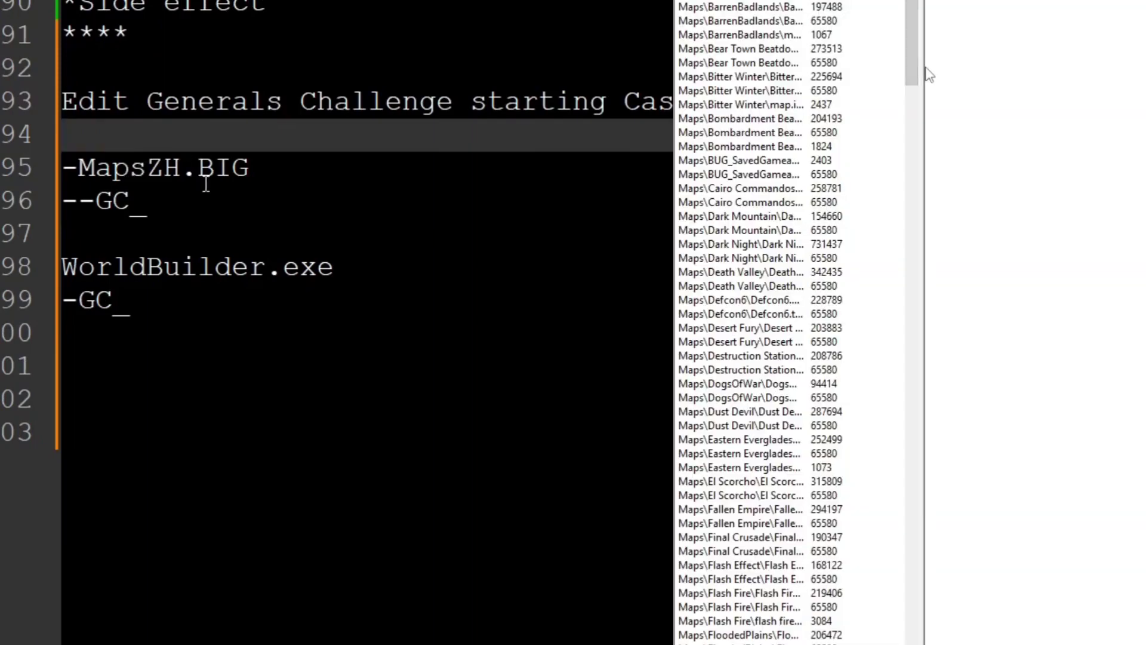
- Widen the BIG viewer to show full Maps paths, bring up the GC_ entries, and select 'GC_' in the notes
left_click_drag(925, 74, 1007, 75)
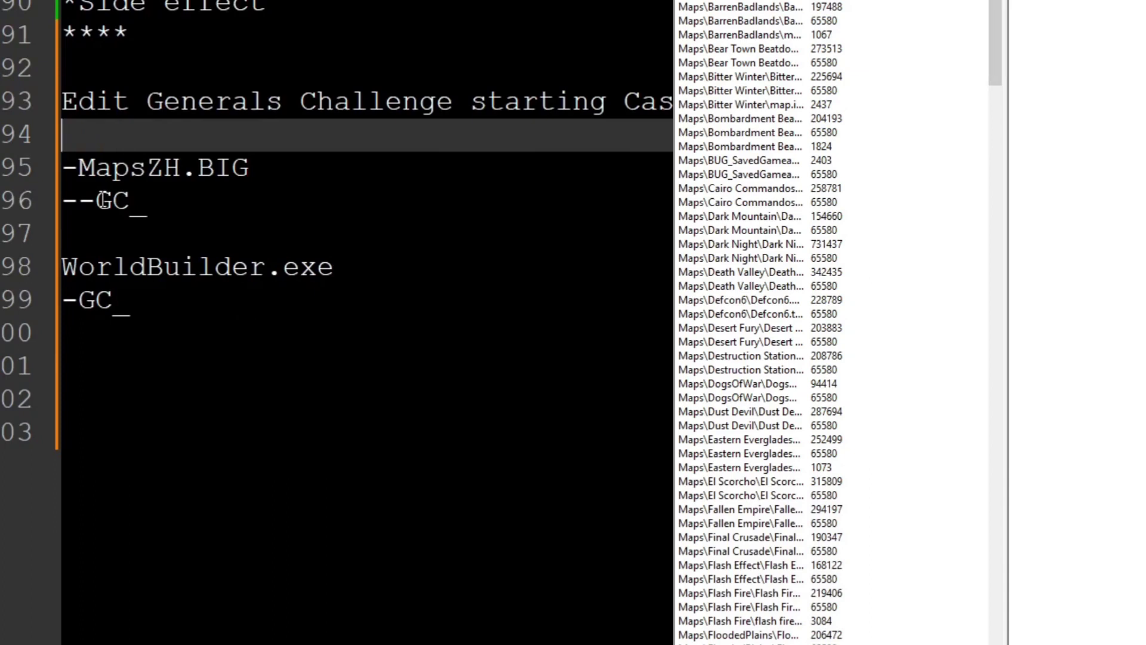
double_click(103, 201)
left_click_drag(996, 60, 1039, 184)
key("shift+Right")
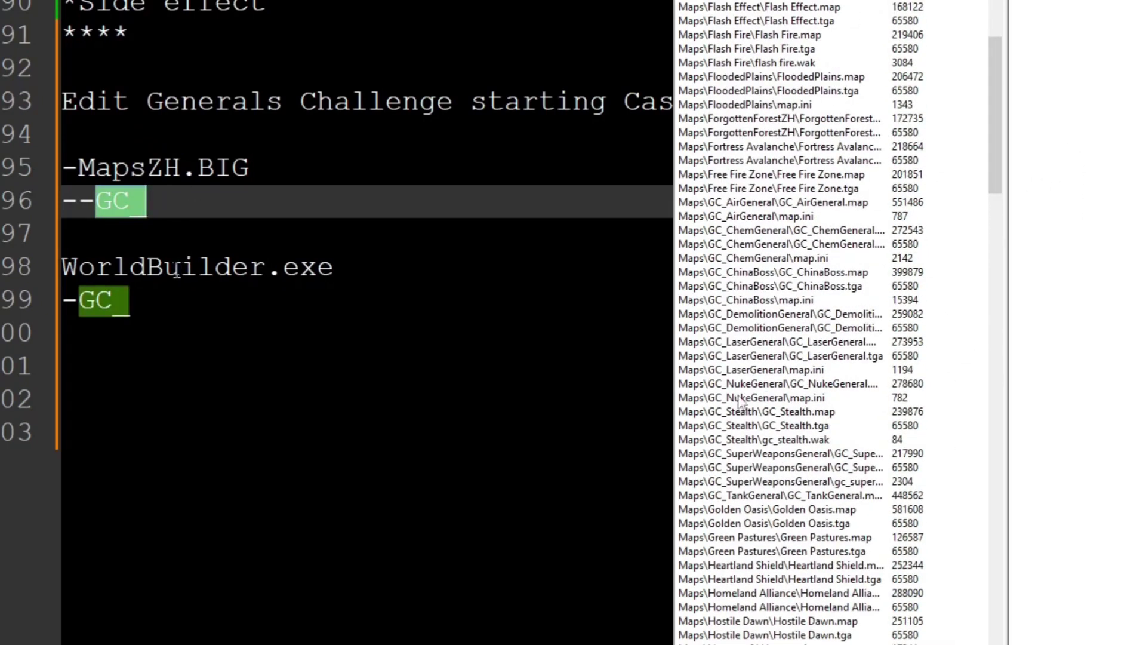
left_click(77, 272)
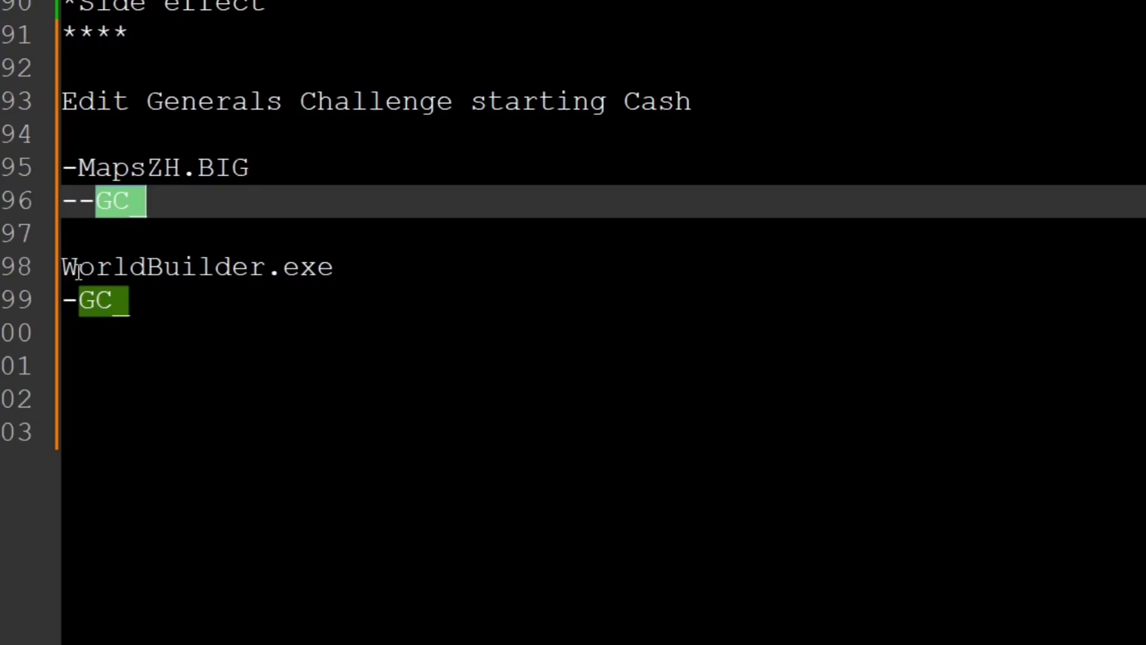
- Launch WorldBuilder.exe, ignoring each Assertion Failure and suppressing the repeated crash prompts
left_click(949, 426)
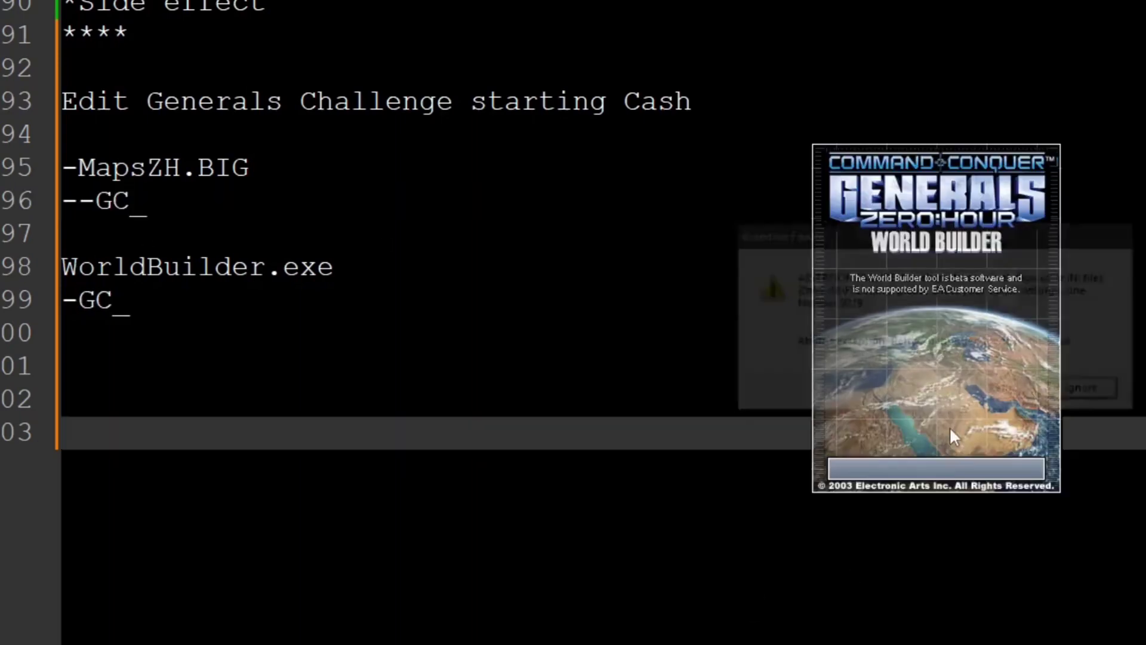
left_click(1088, 392)
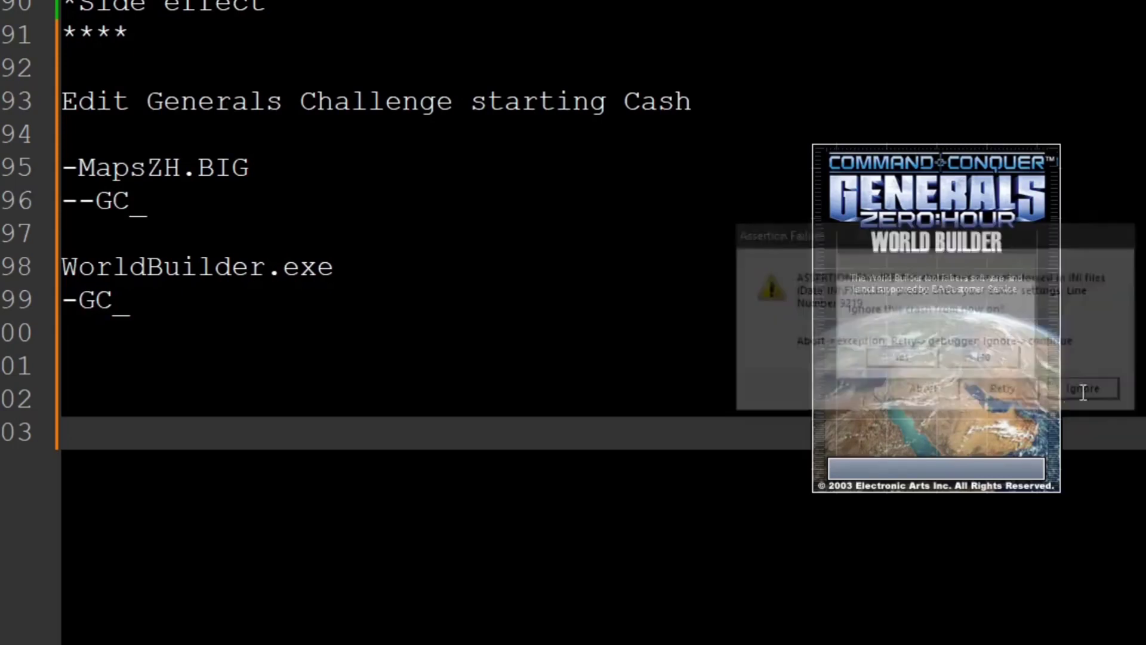
left_click(912, 365)
left_click(1080, 384)
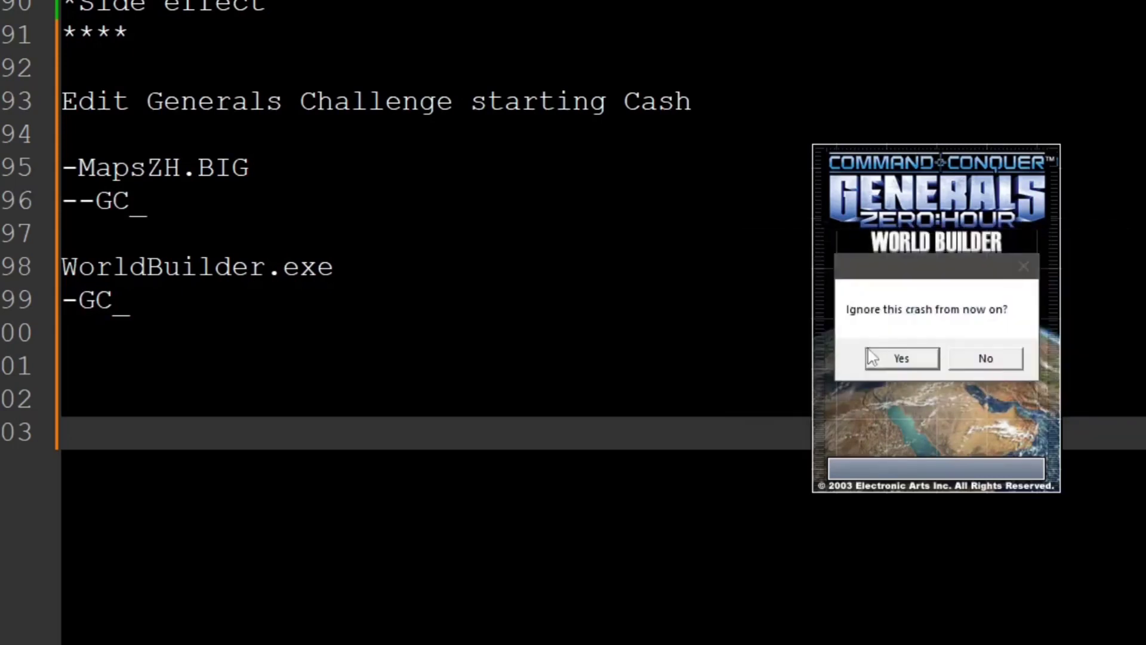
key("Return")
left_click(1077, 384)
left_click(902, 359)
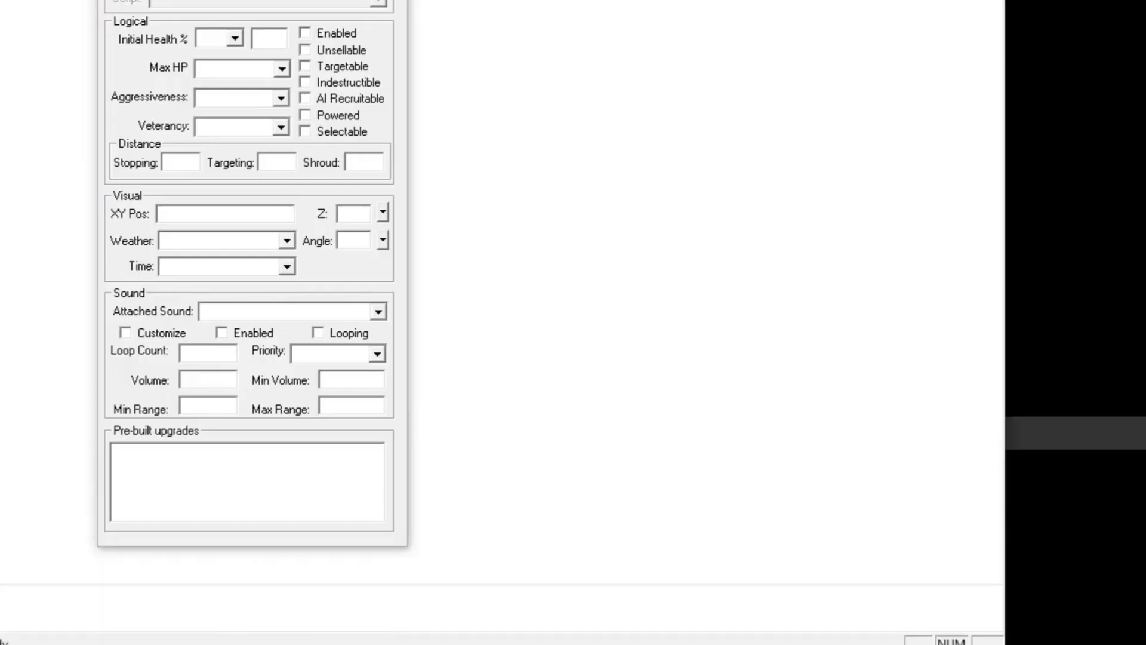
- Use File > Open and scroll the System Maps list down to the GC_ maps
left_click(22, 37)
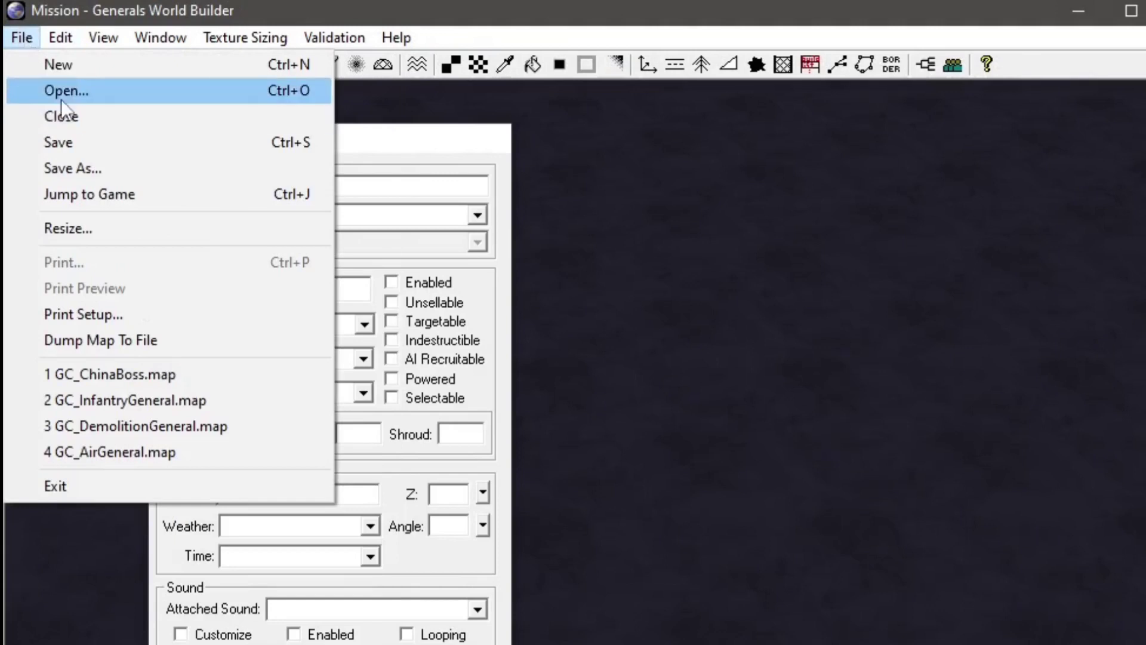
left_click(61, 97)
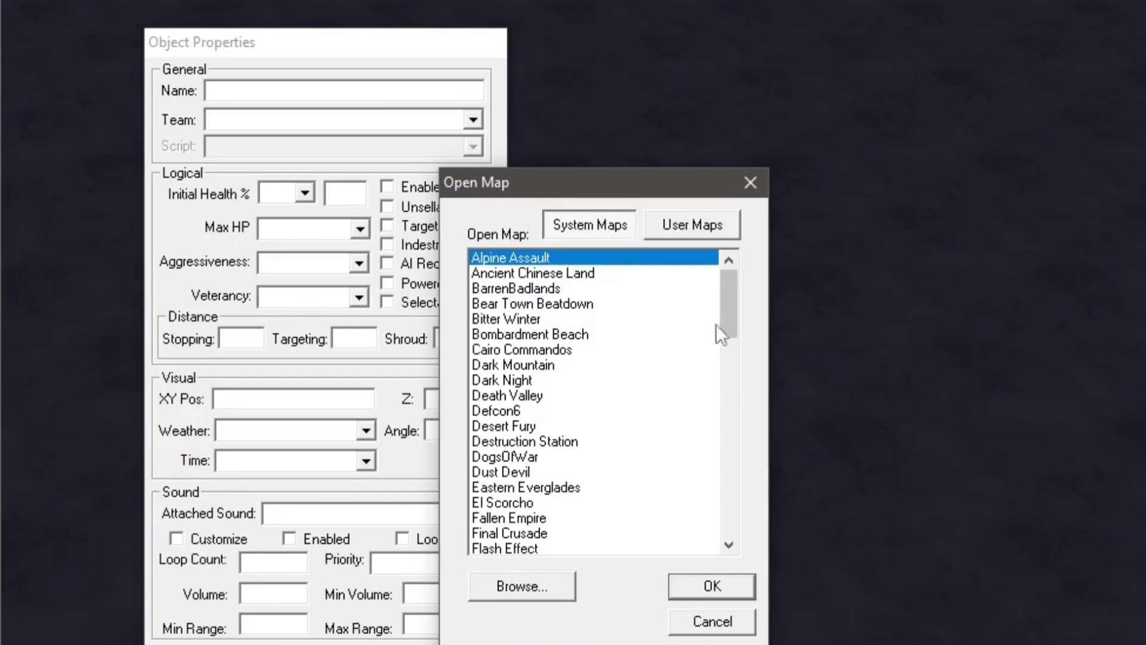
left_click_drag(726, 300, 731, 378)
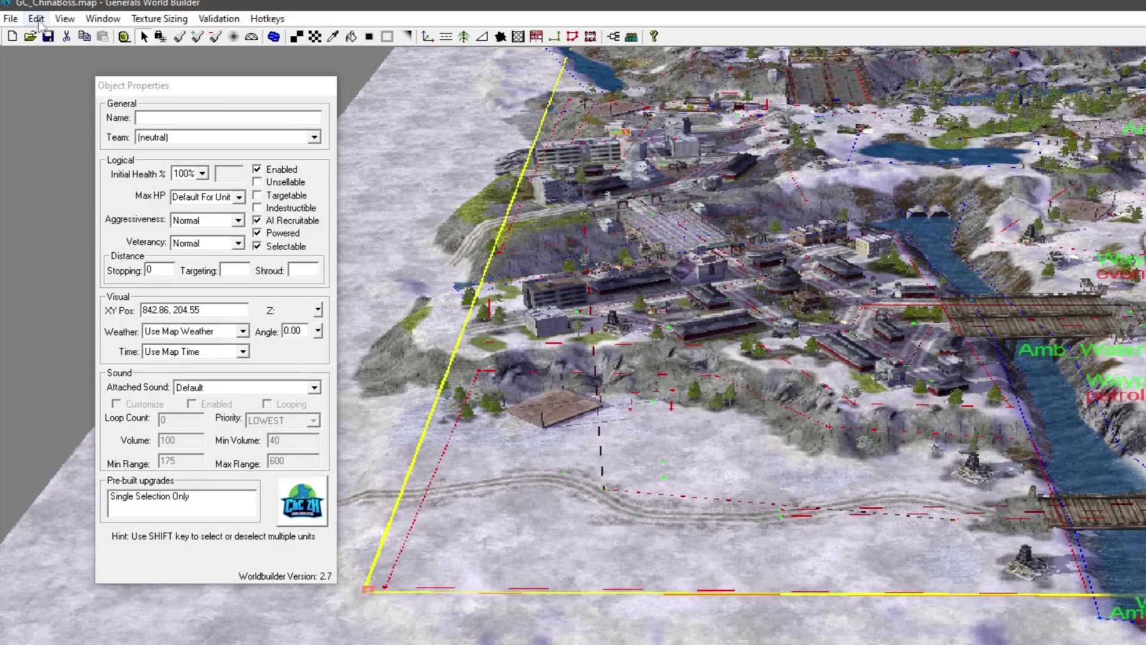
- Open Edit > Scripts and expand ThePlayer's [ns A]Difficulty adjustments folder
left_click(36, 18)
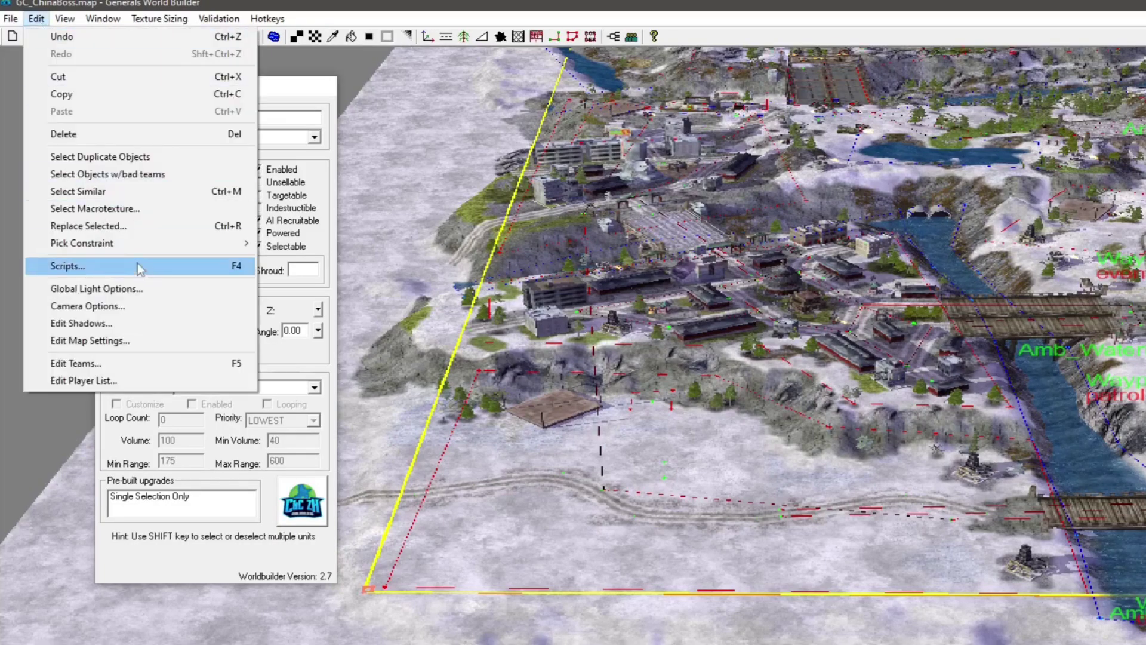
mouse_move(71, 18)
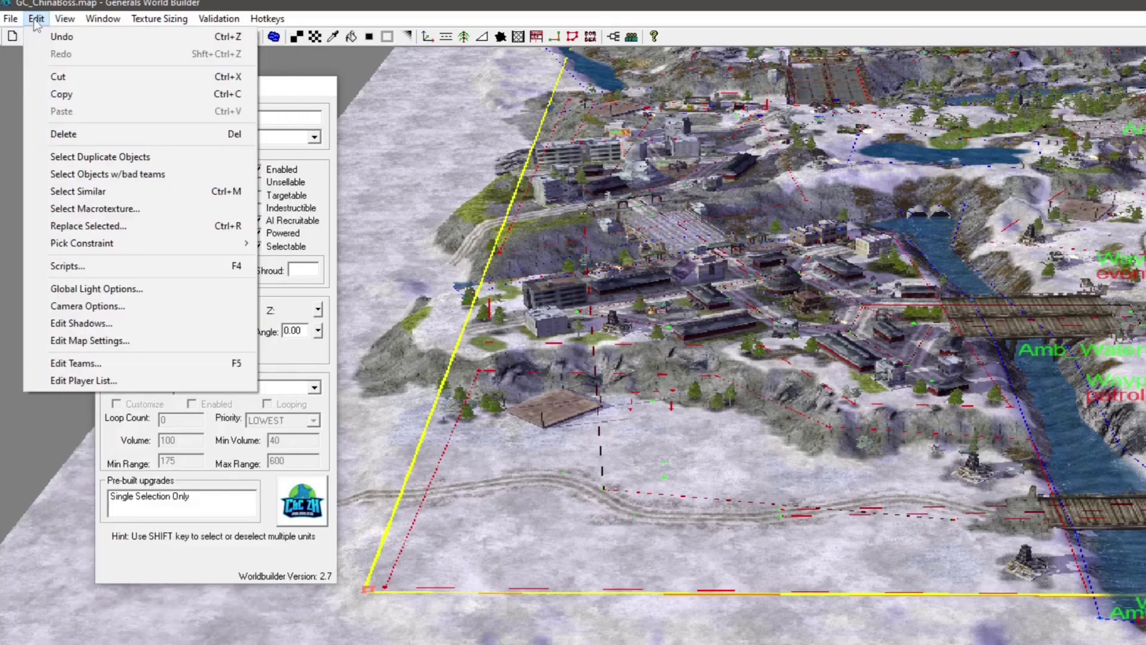
left_click(133, 263)
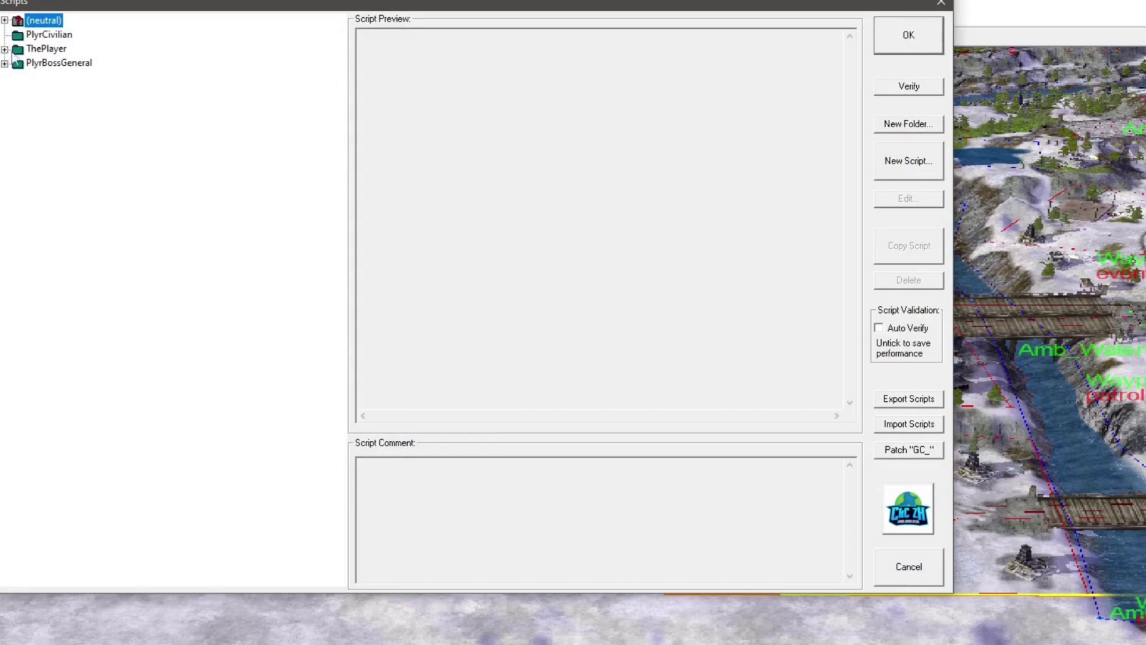
left_click(4, 49)
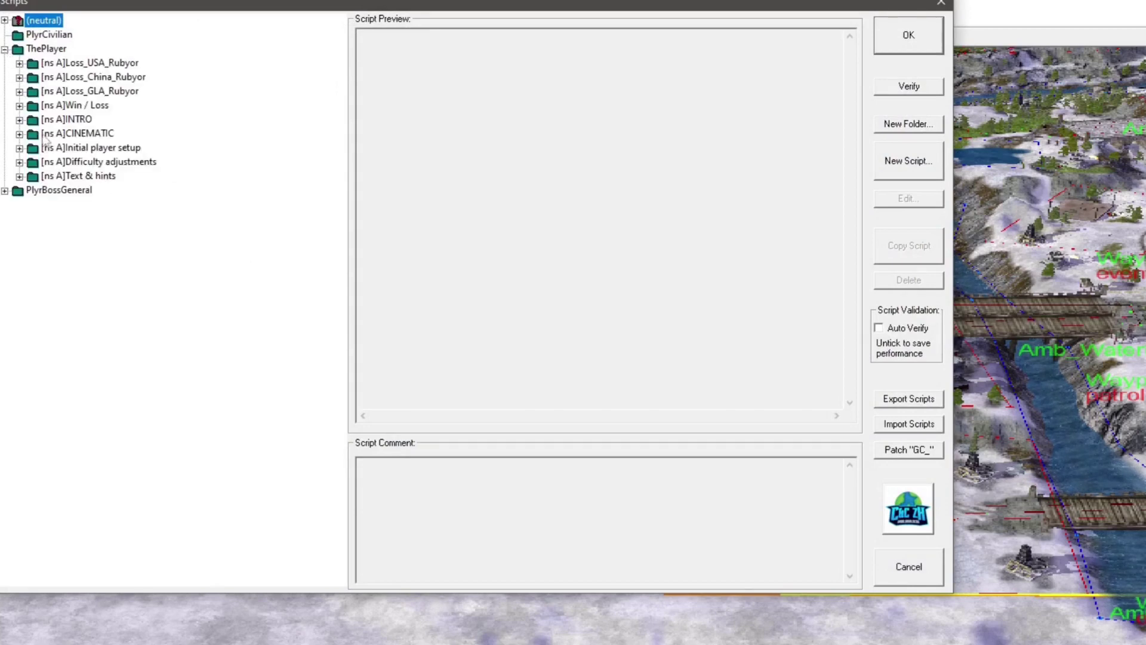
left_click(119, 168)
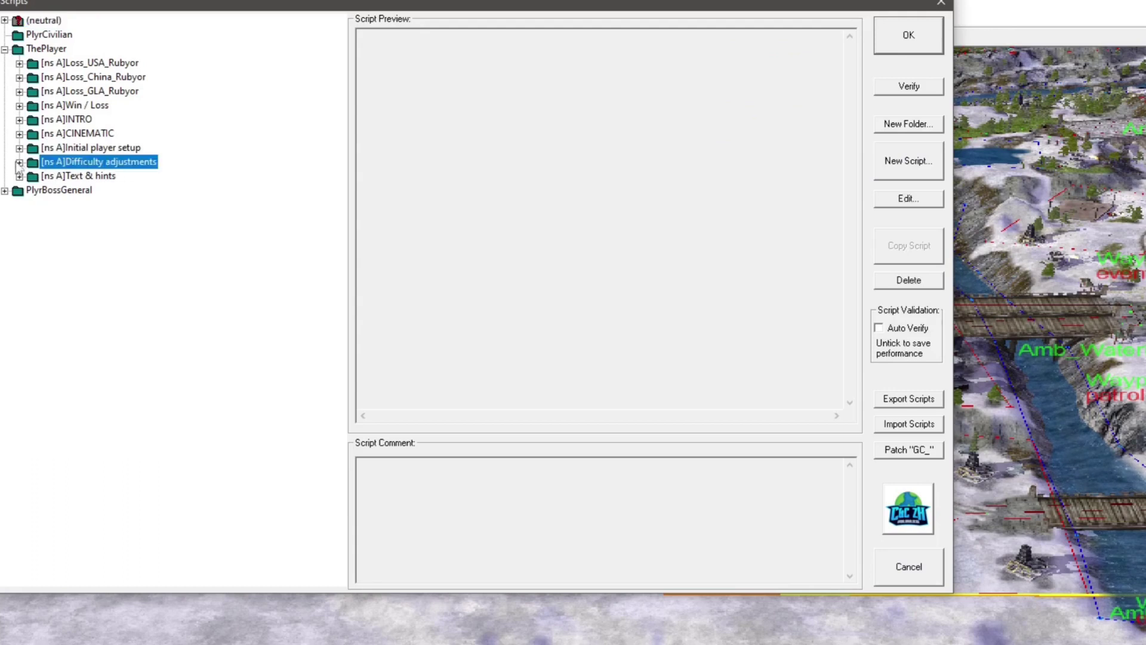
left_click(20, 163)
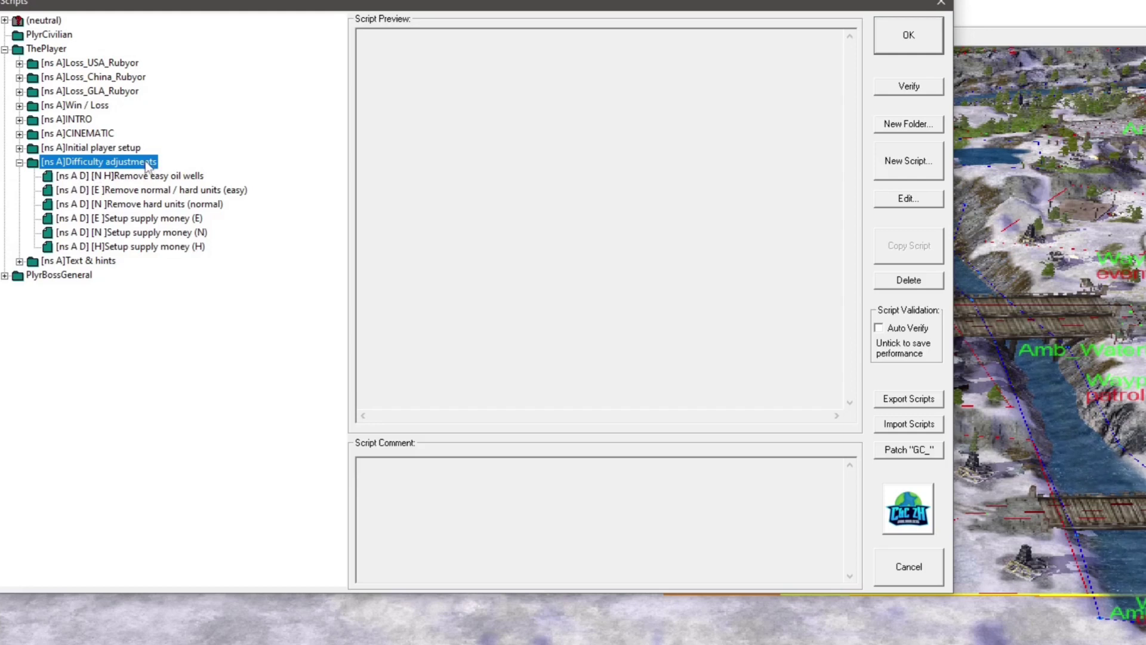
key("Down")
key("Down")
key("Down")
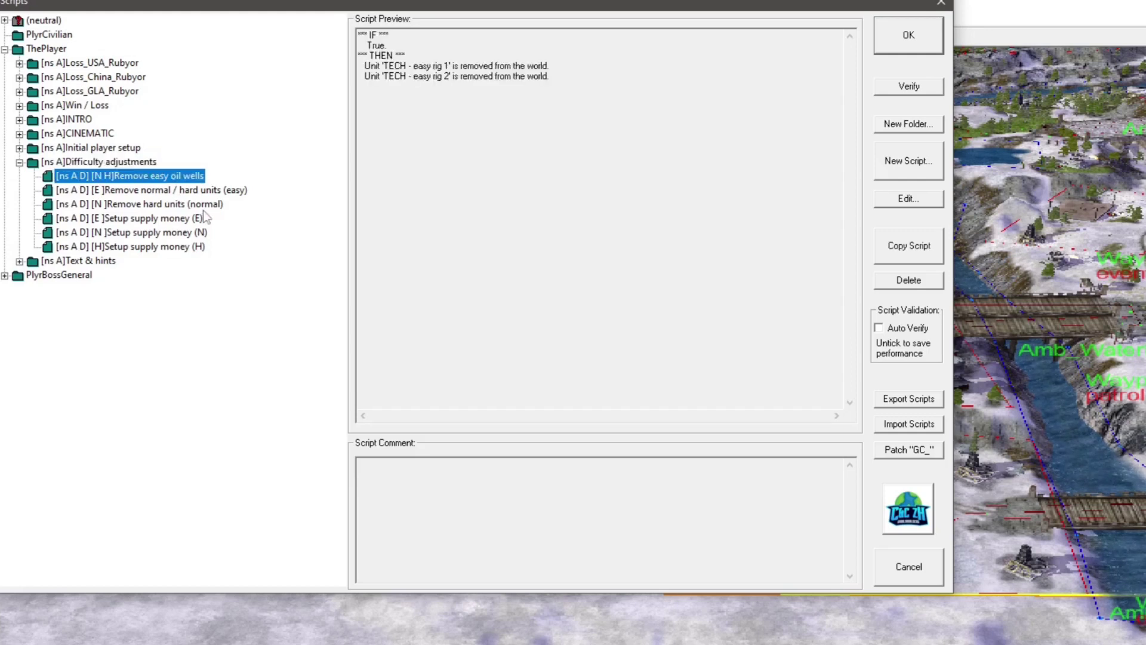
key("Up")
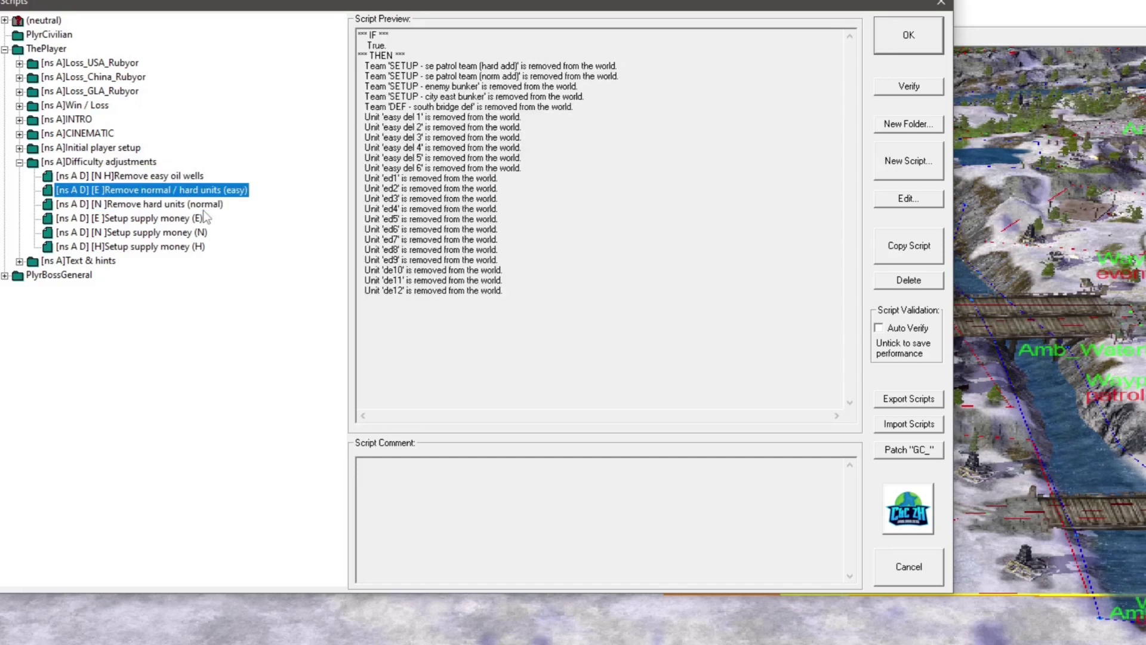
key("Down")
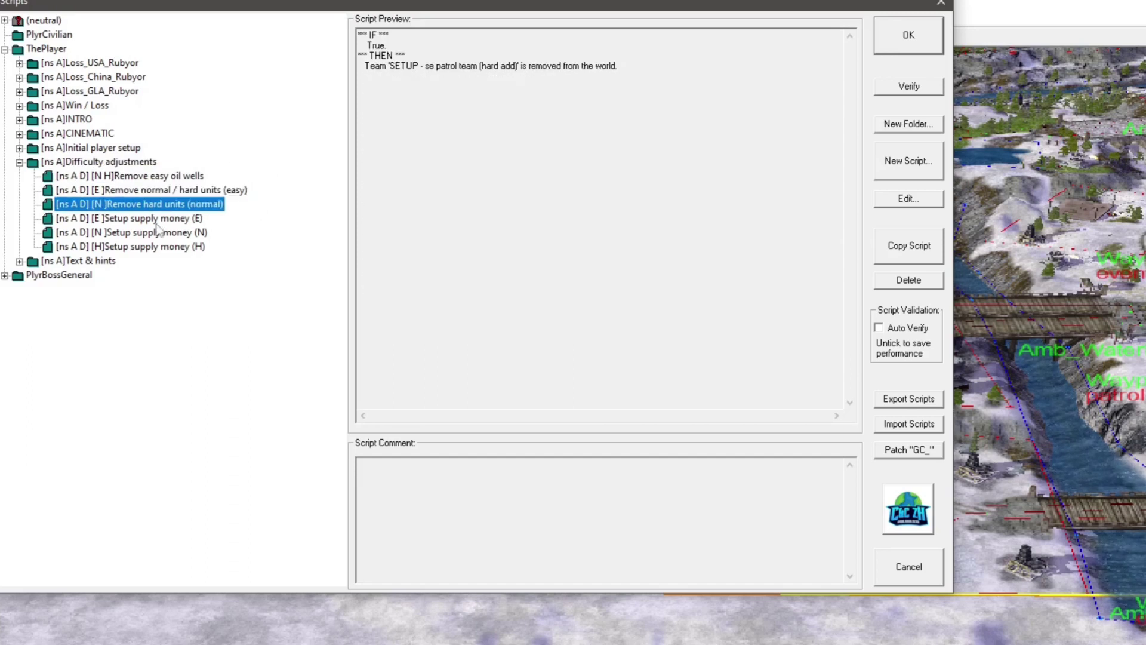
key("Down")
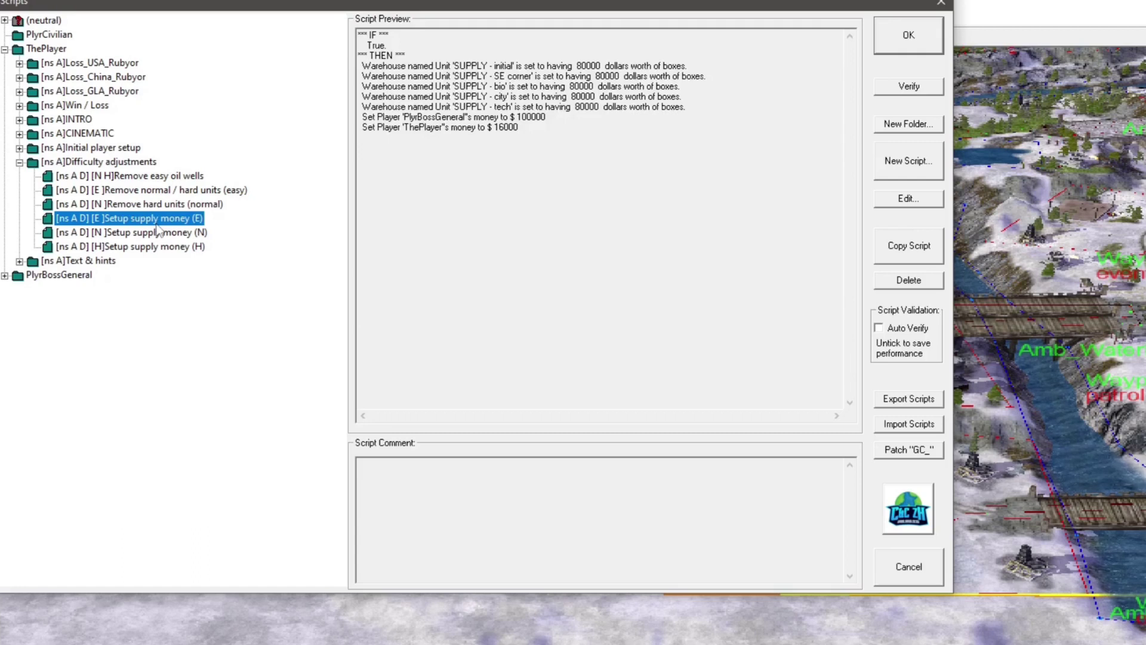
key("Down")
key("Up")
key("Down")
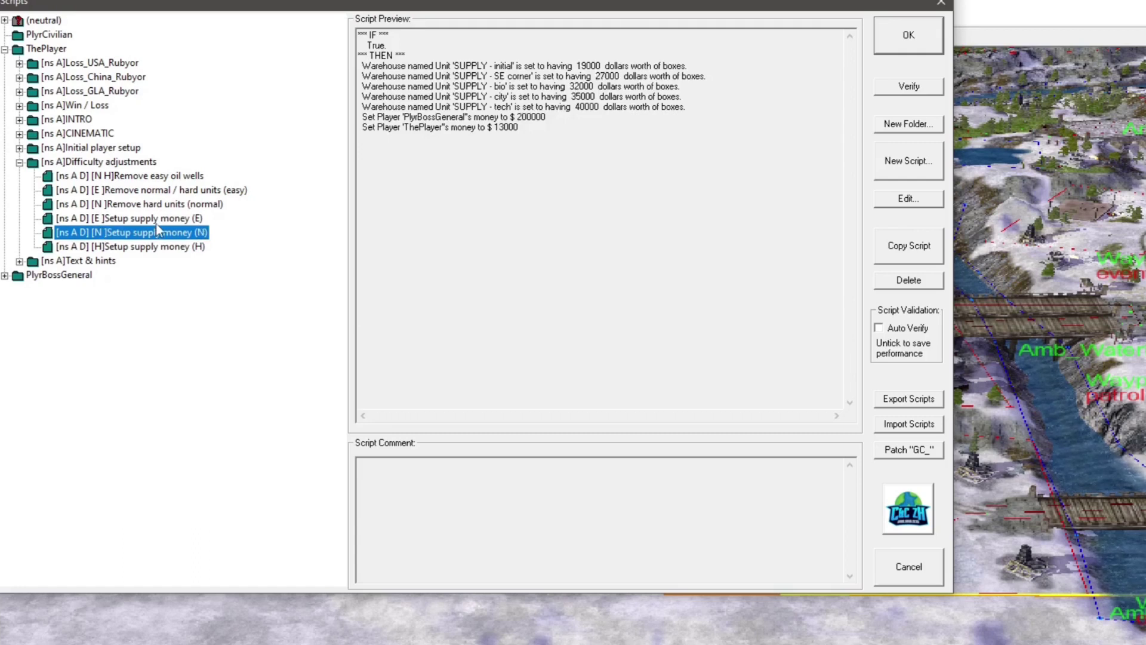
key("Down")
key("Up")
key("Up")
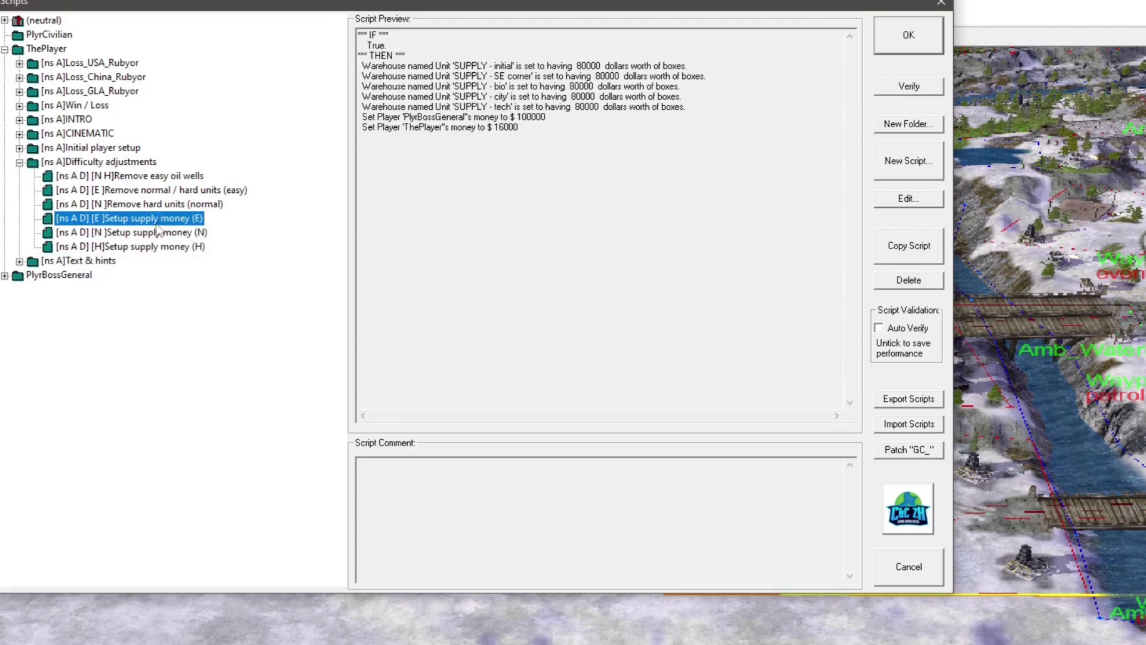
key("Down")
key("Down")
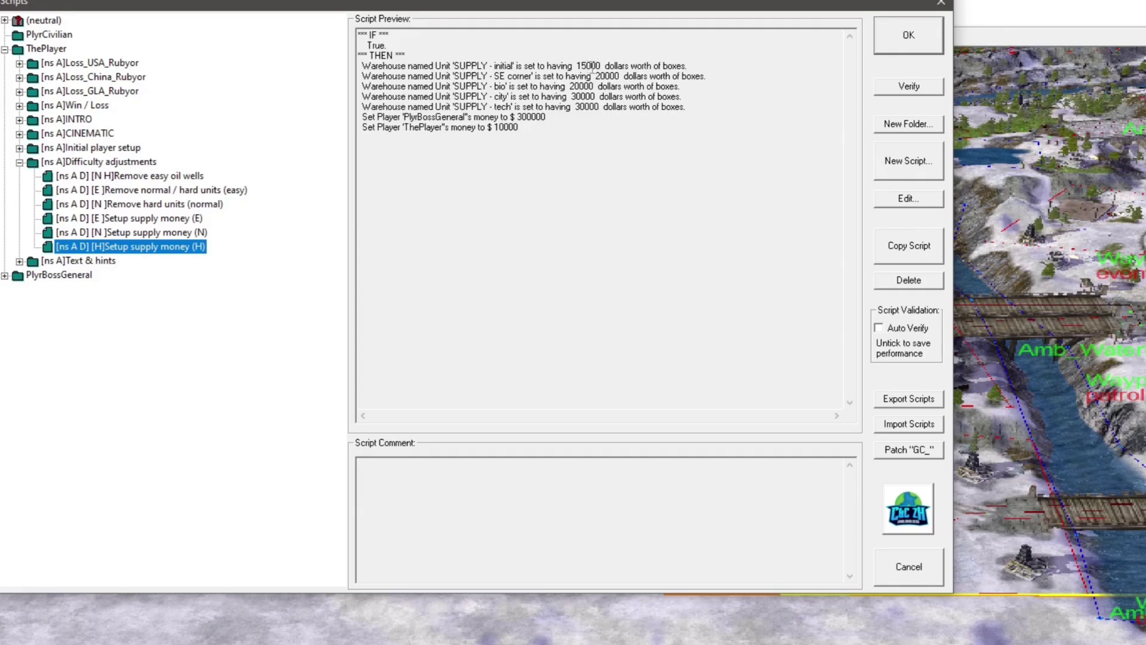
key("Up")
key("Up")
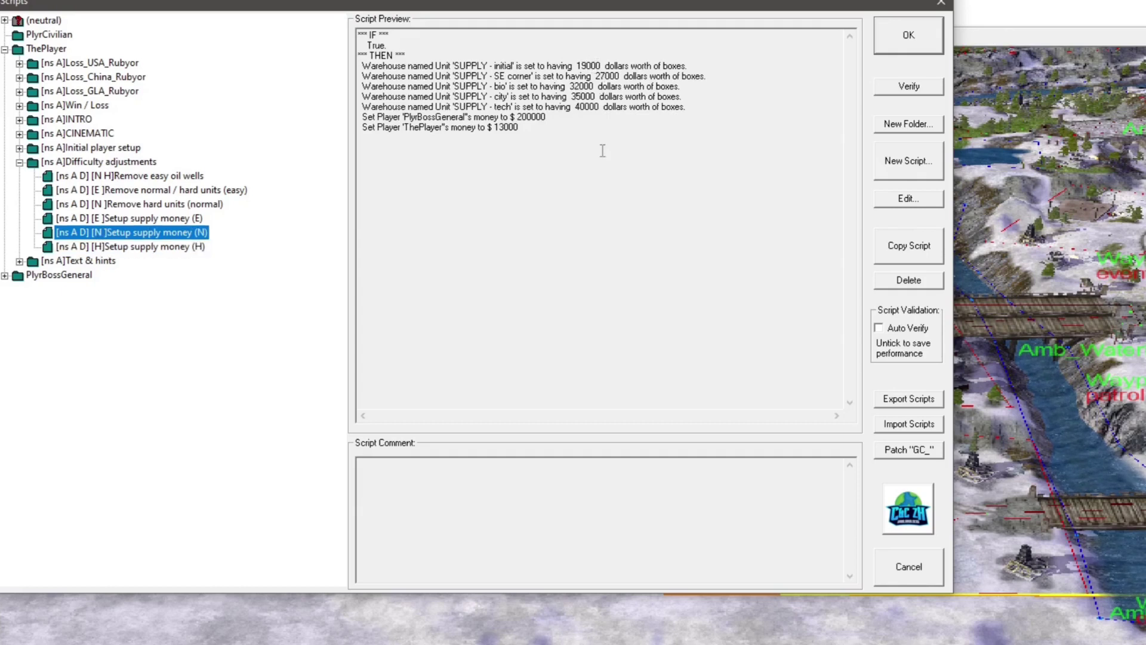
key("Down")
key("Down")
key("Up")
key("Up")
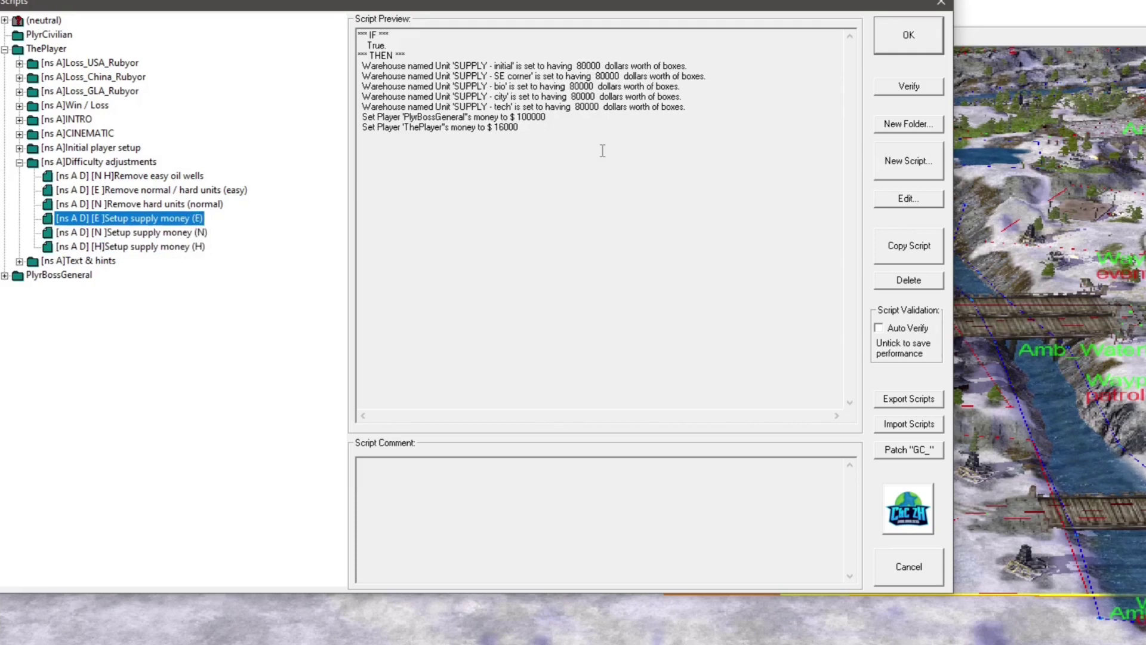
key("Down")
key("Up")
key("Down")
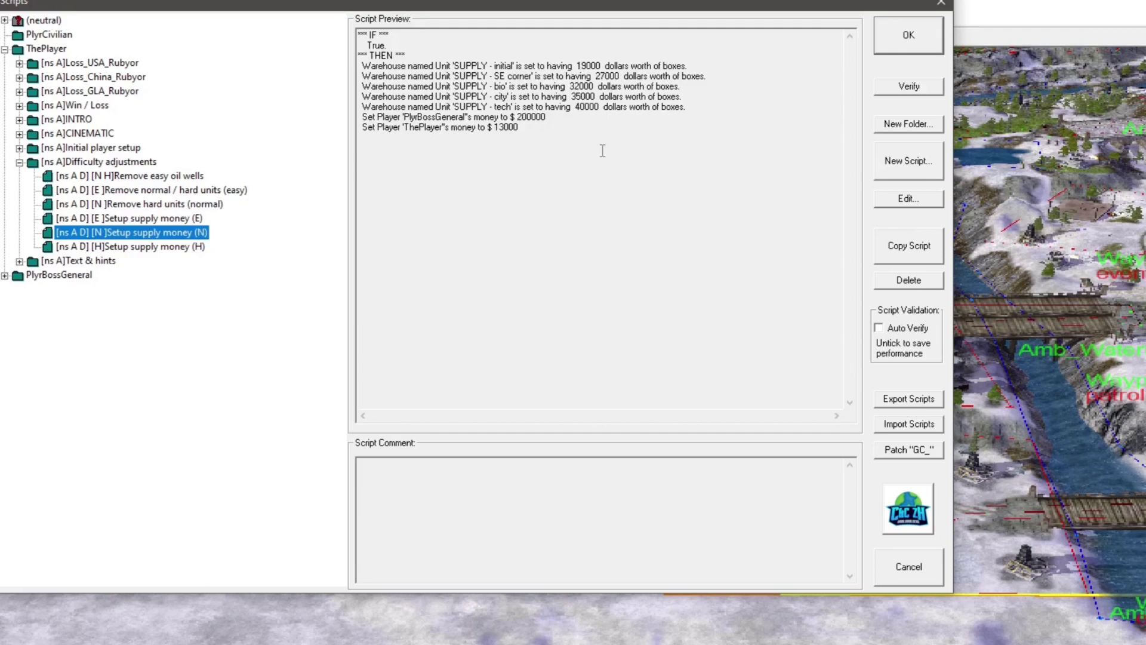
key("Up")
key("Down")
key("Down")
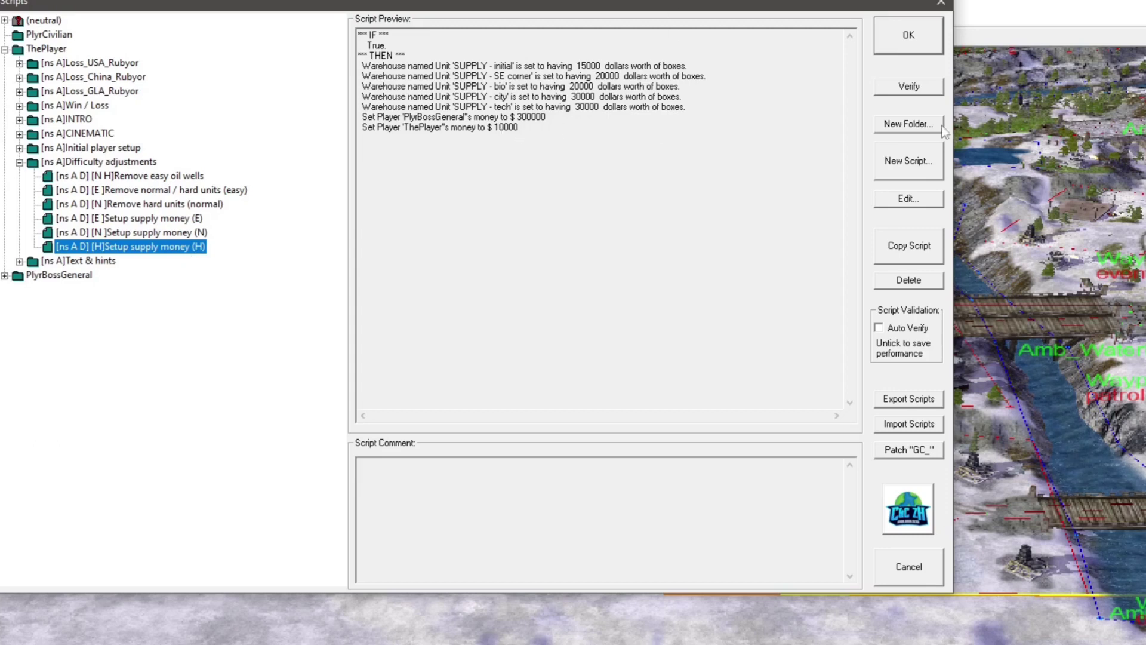
- Inspect the Setup supply money (H) action setting ThePlayer's money to 10000, leaving it unchanged
left_click(914, 201)
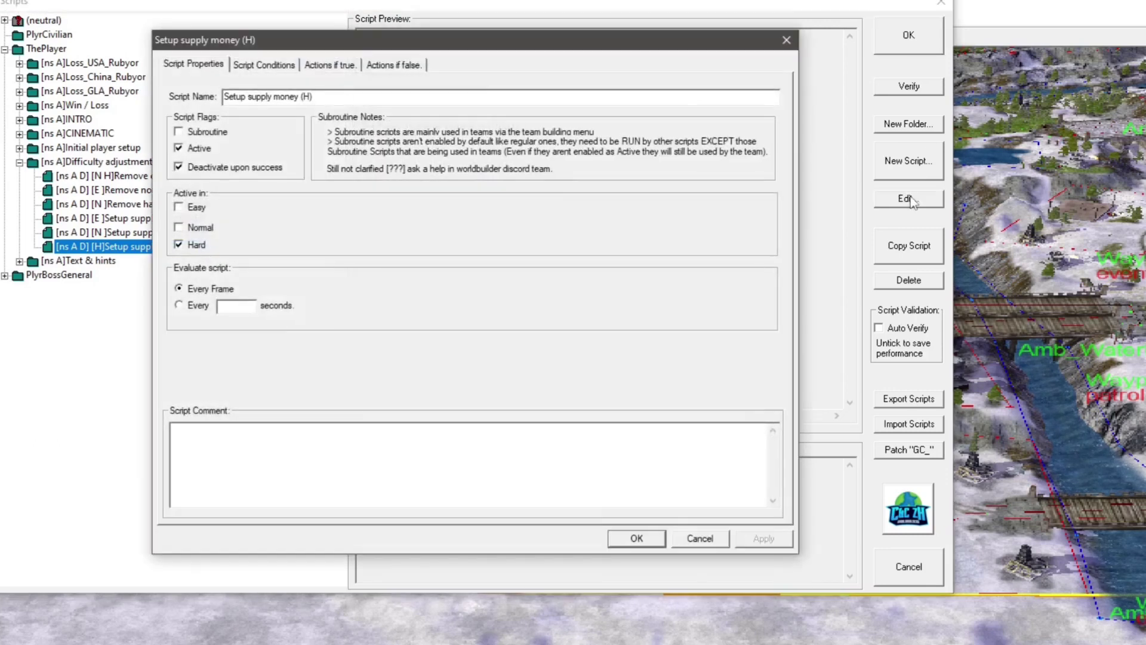
left_click(326, 65)
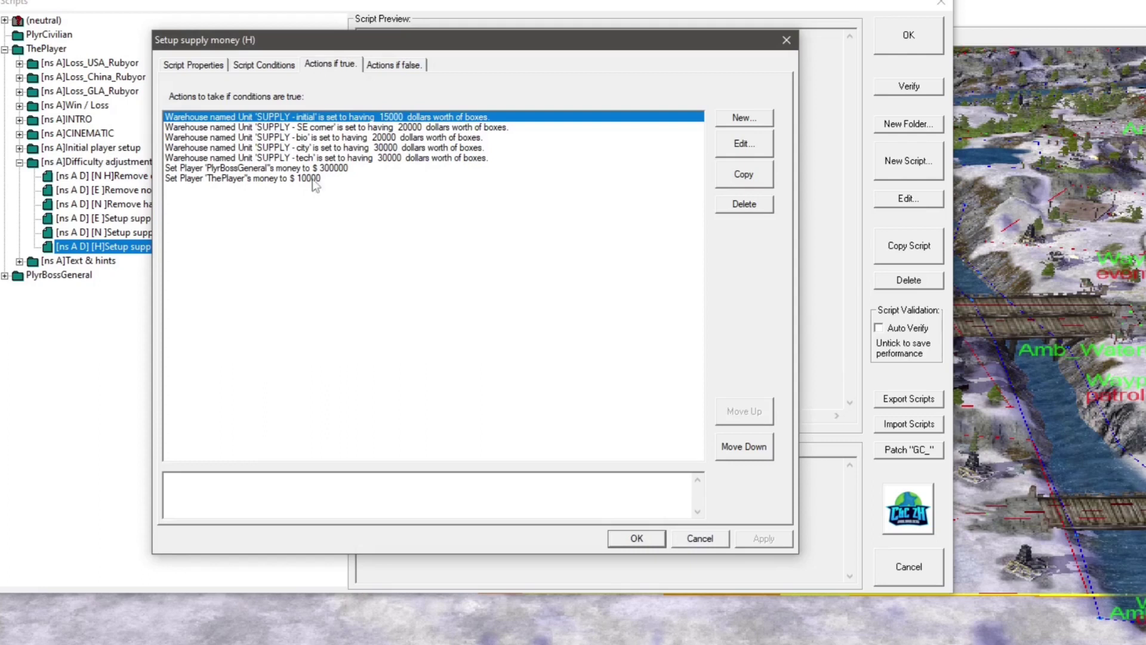
left_click(224, 180)
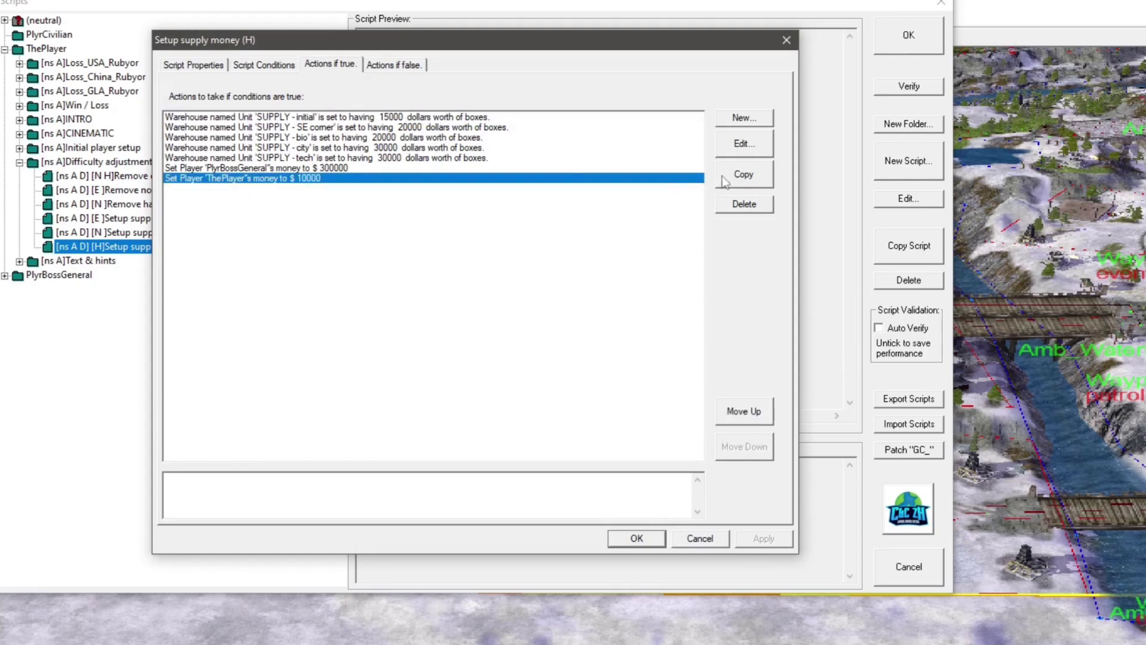
left_click(735, 152)
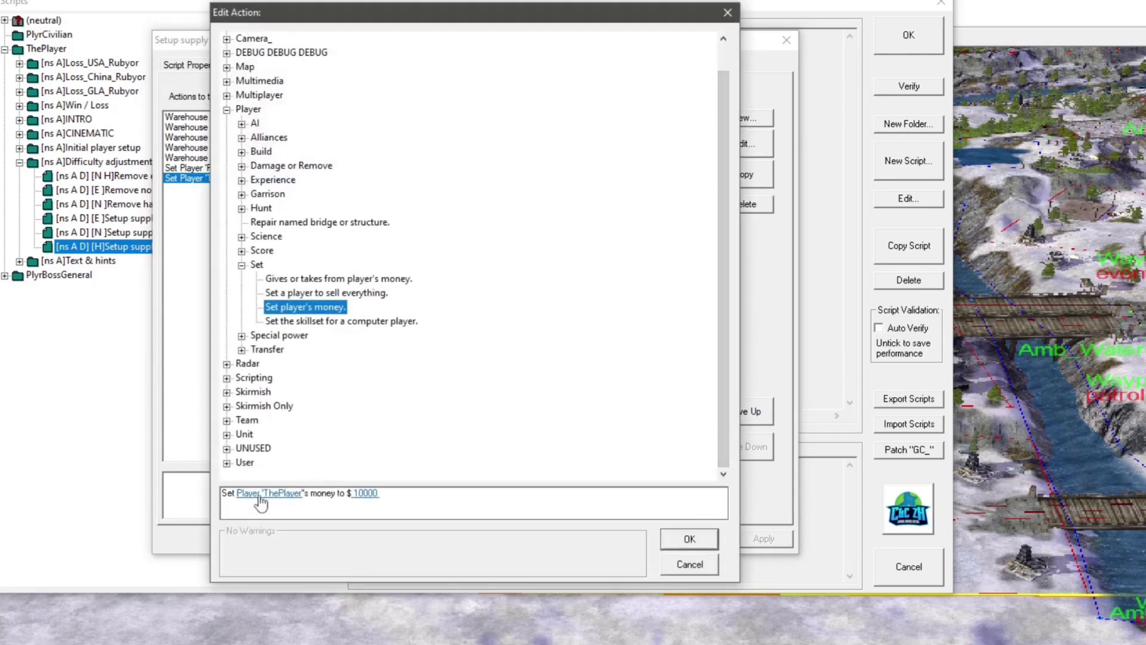
left_click(366, 494)
left_click(366, 504)
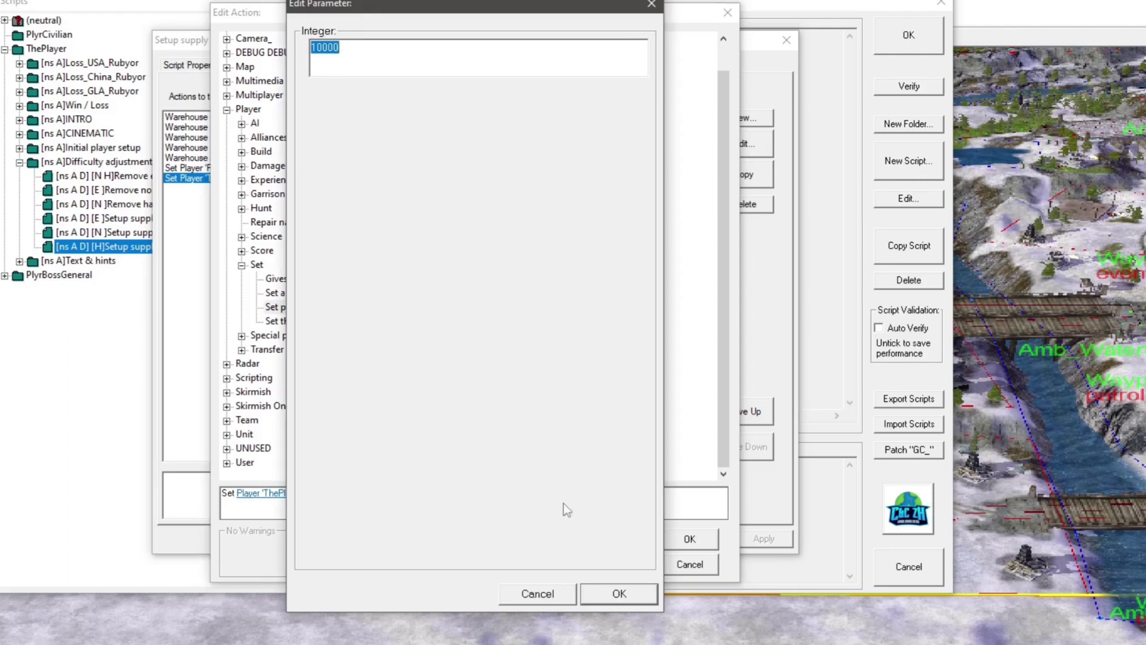
left_click(566, 595)
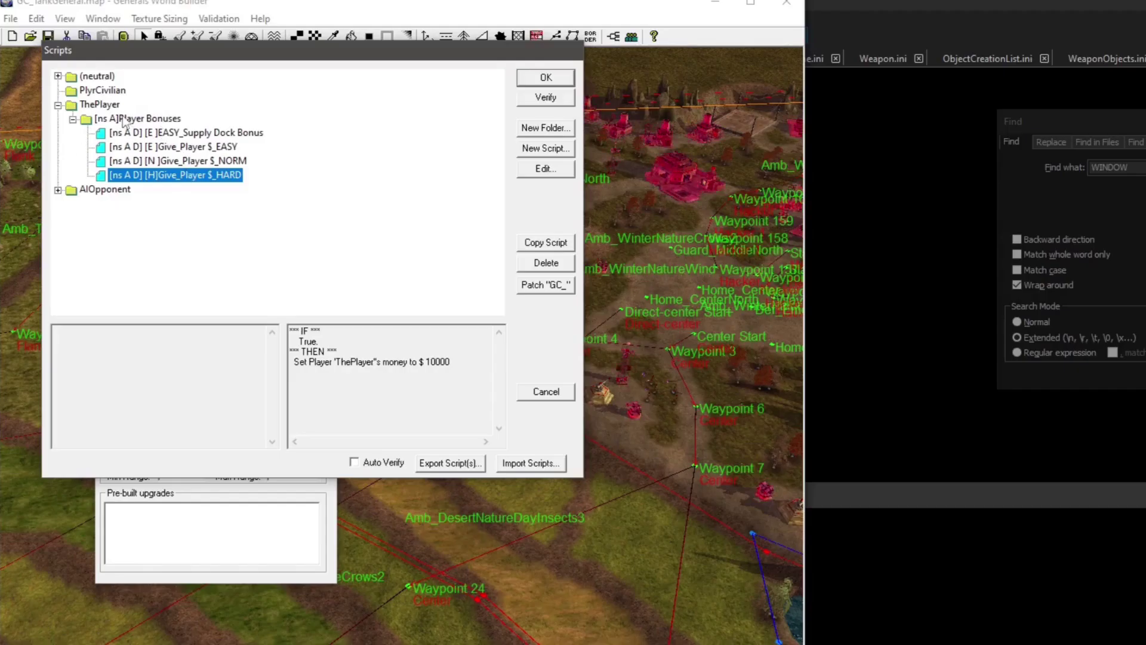
- Browse the Easy Give_Player and EASY_Supply Dock Bonus scripts, then bring up the Air General map's scripts
left_click(186, 161)
key("Up")
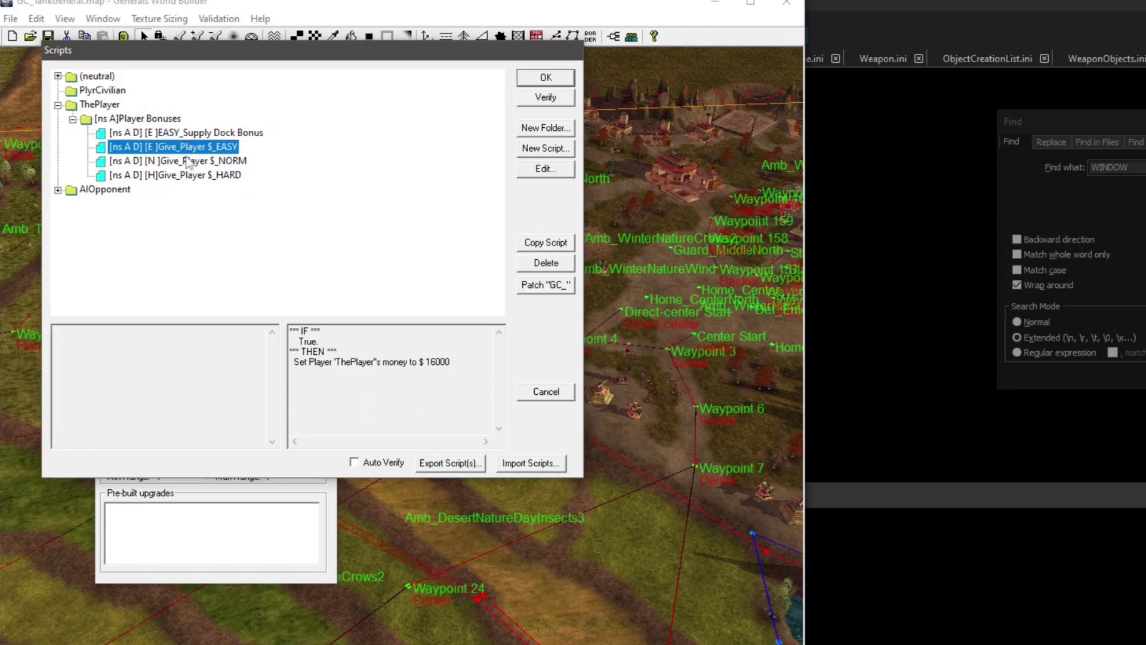
key("Up")
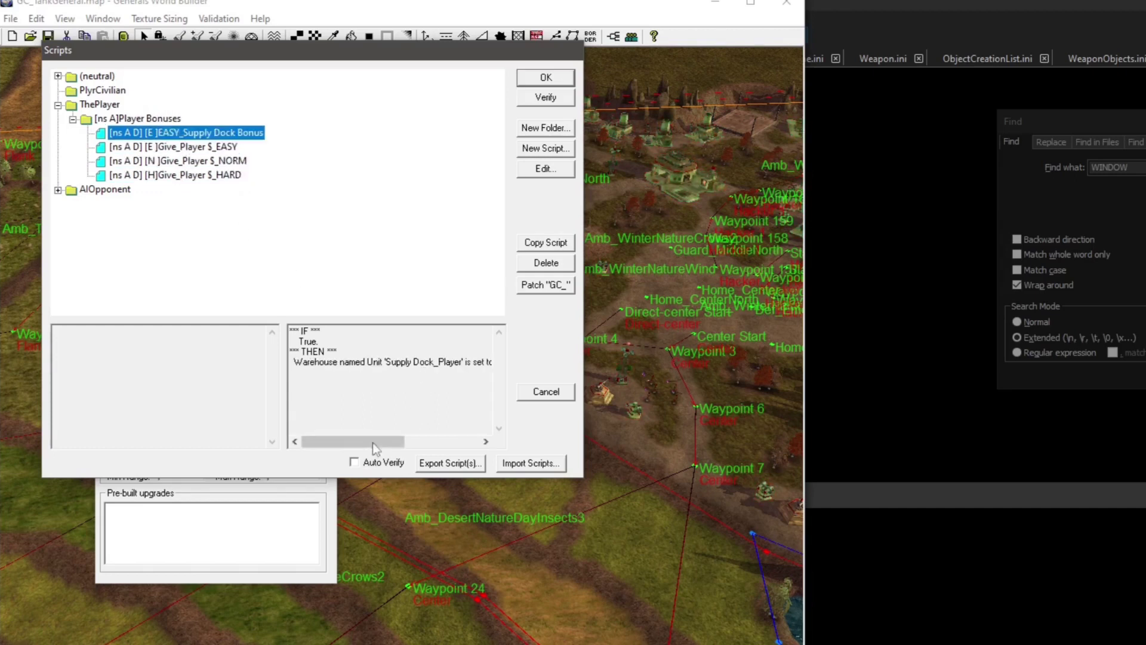
left_click_drag(370, 442, 463, 451)
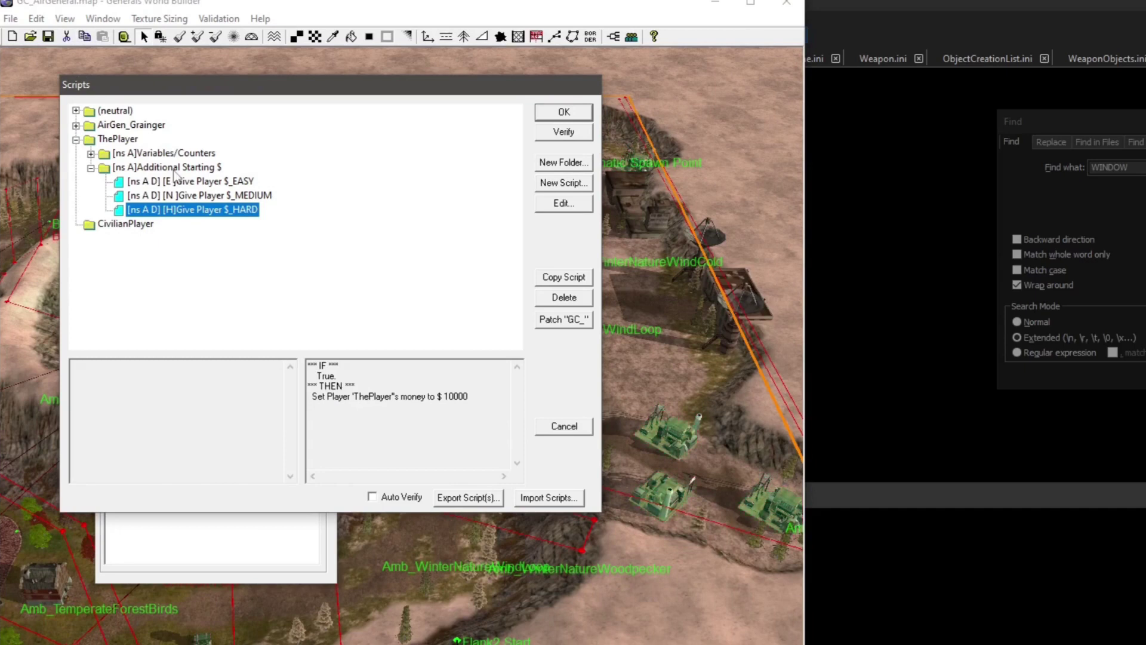
- Check the Give Player $_HARD script's 10000 money amount without changing it
double_click(191, 209)
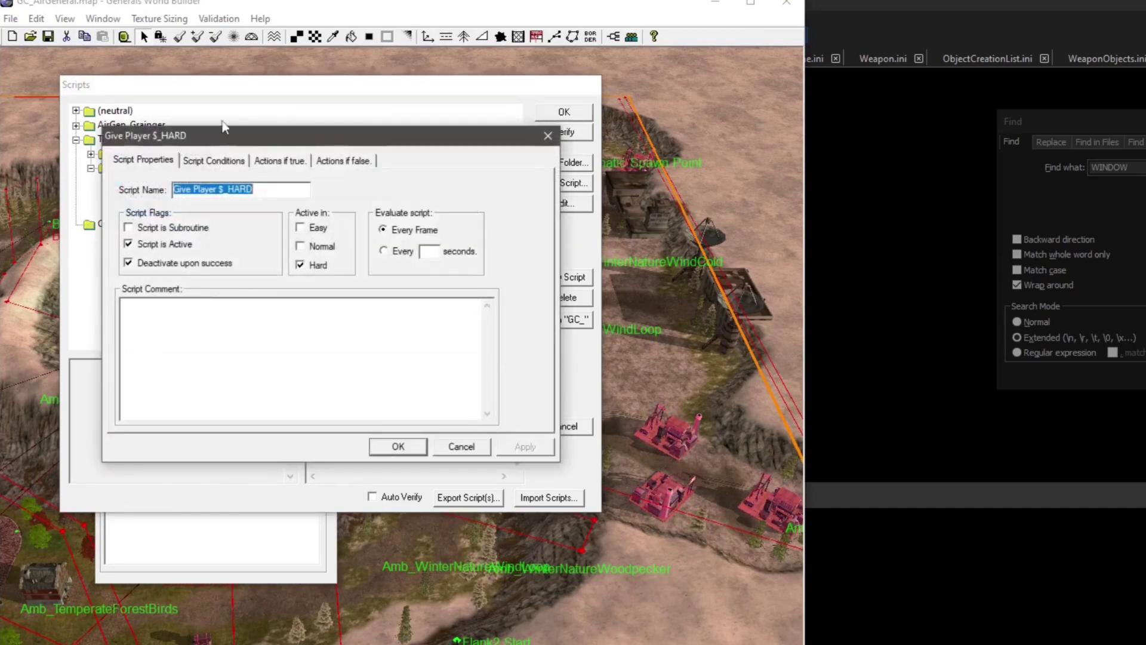
left_click(279, 164)
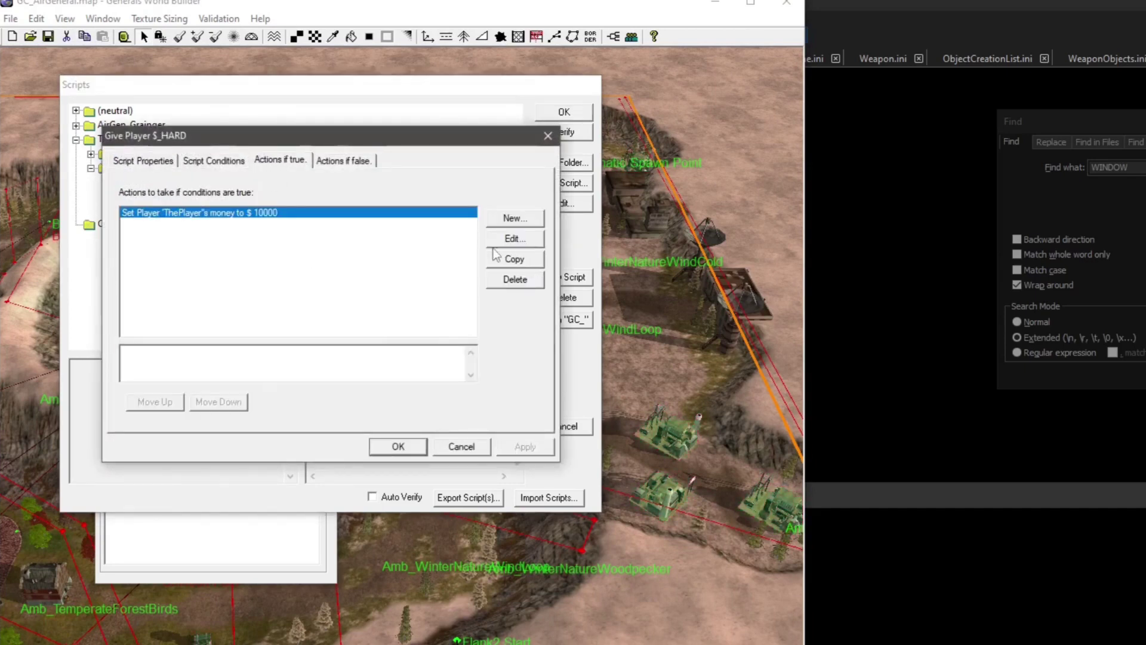
left_click(513, 239)
left_click(302, 430)
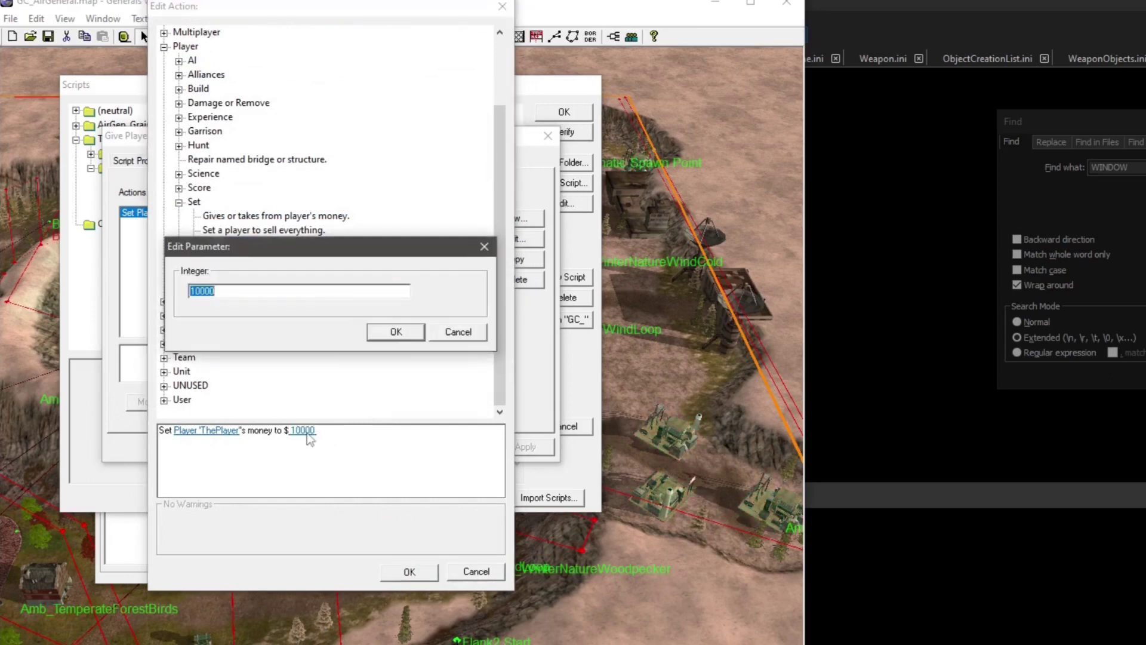
left_click(458, 332)
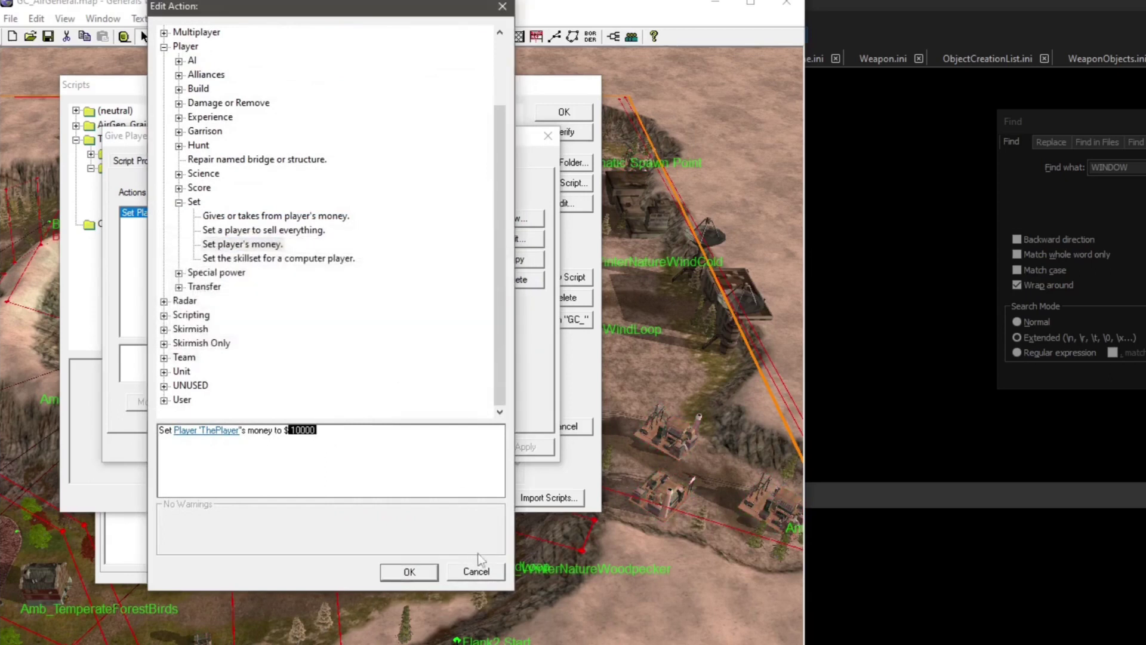
- Close the action, script and Scripts windows, save the map, and switch back to Notepad++
left_click(477, 568)
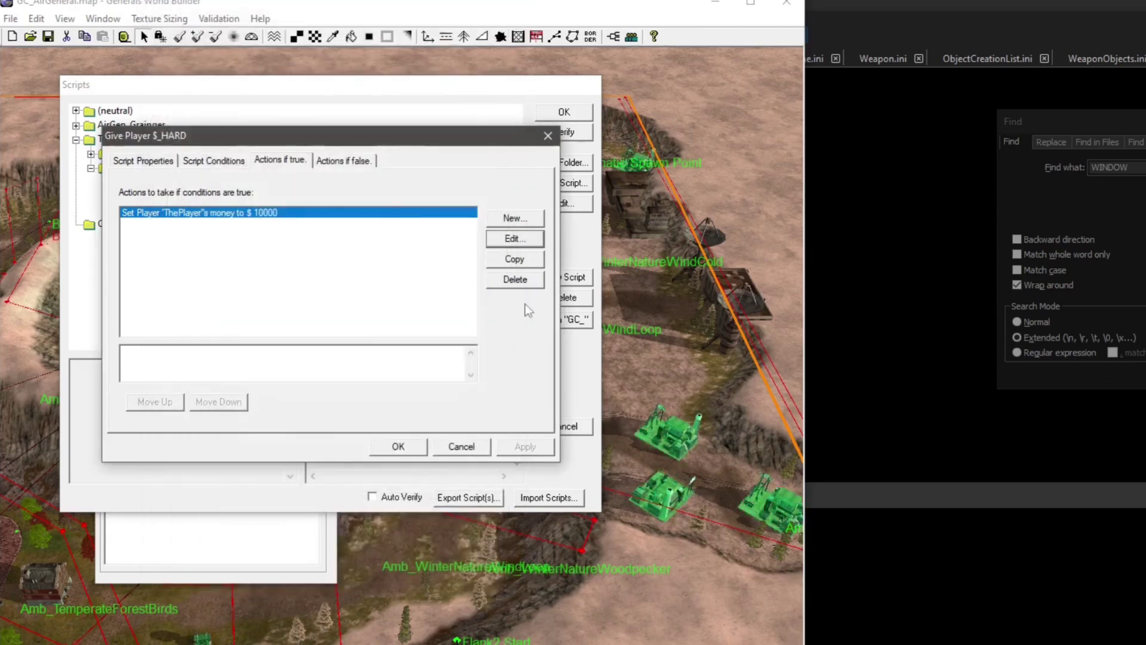
left_click(460, 448)
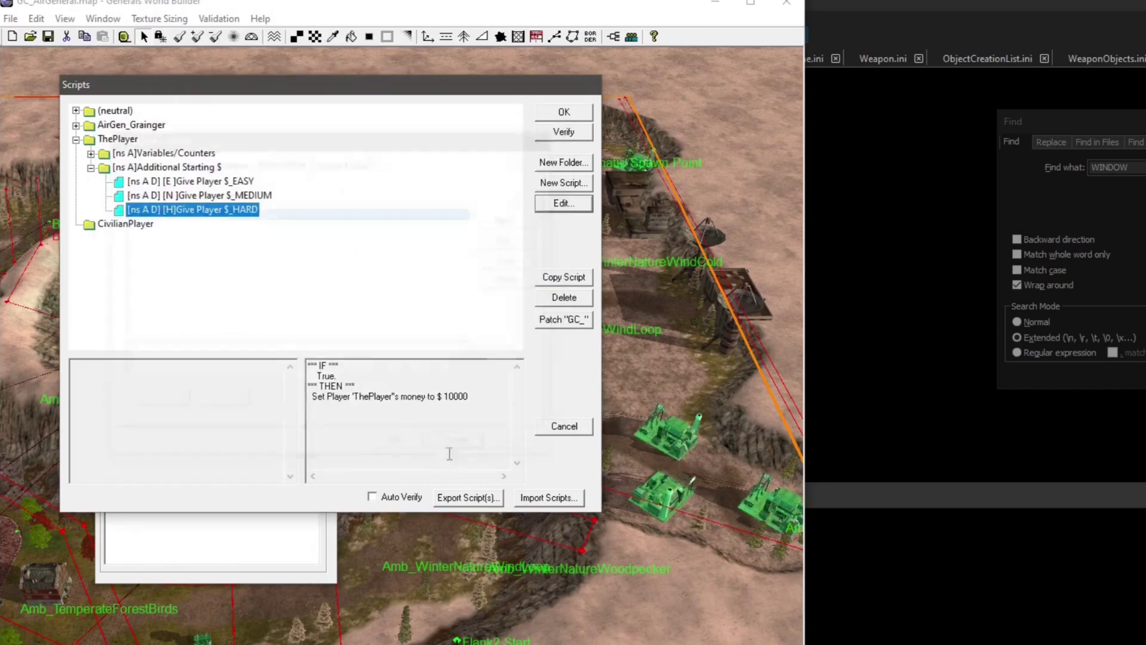
left_click(564, 112)
left_click(11, 18)
left_click(31, 90)
key("alt+Tab")
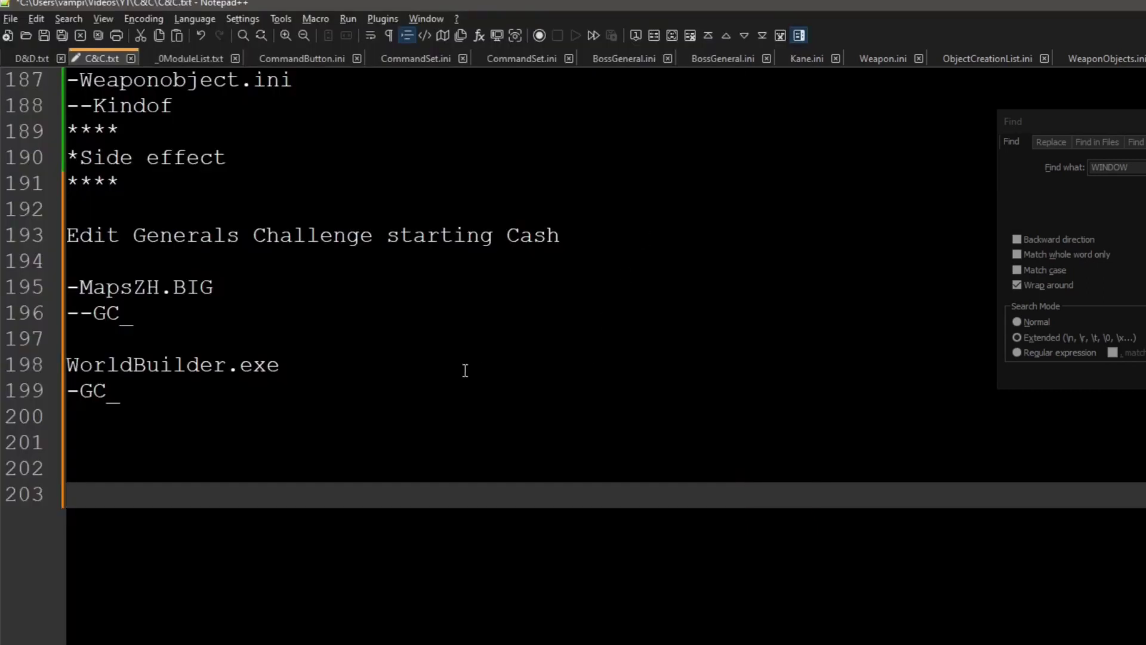